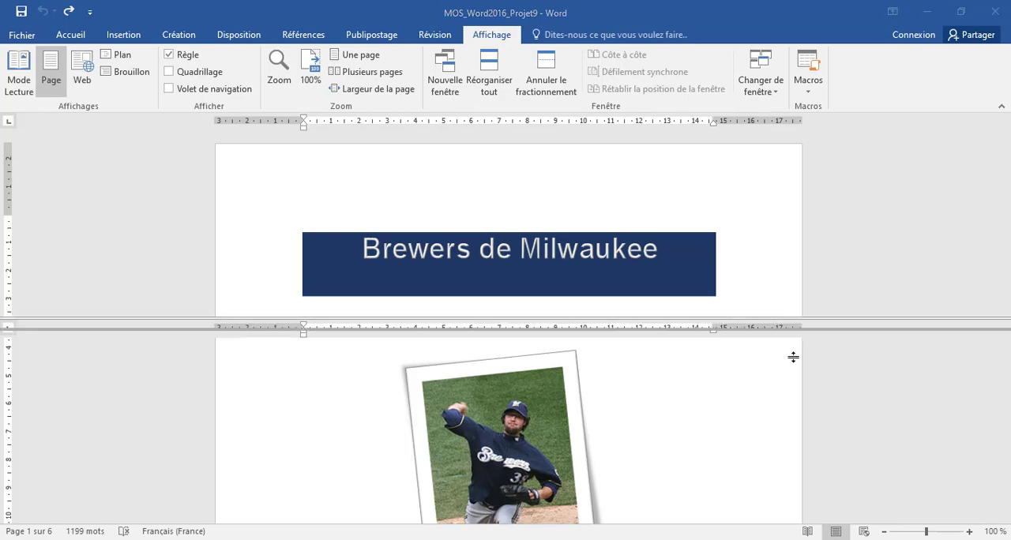
- Apply the mirrored "En miroir" margins preset to the document, as Tâche 1 in the instructions at the document's end asks
scroll(691, 494, "down", 10)
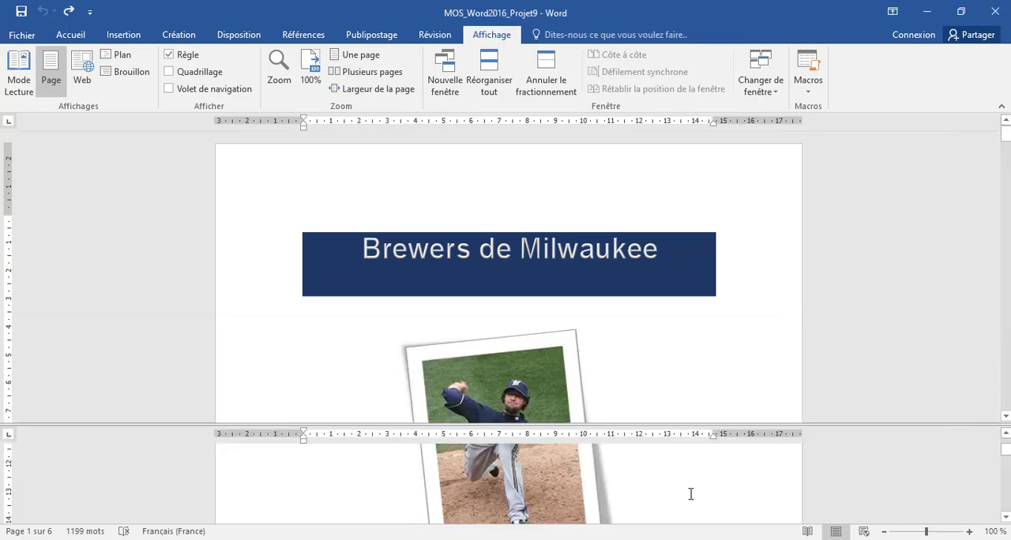
scroll(609, 506, "down", 12)
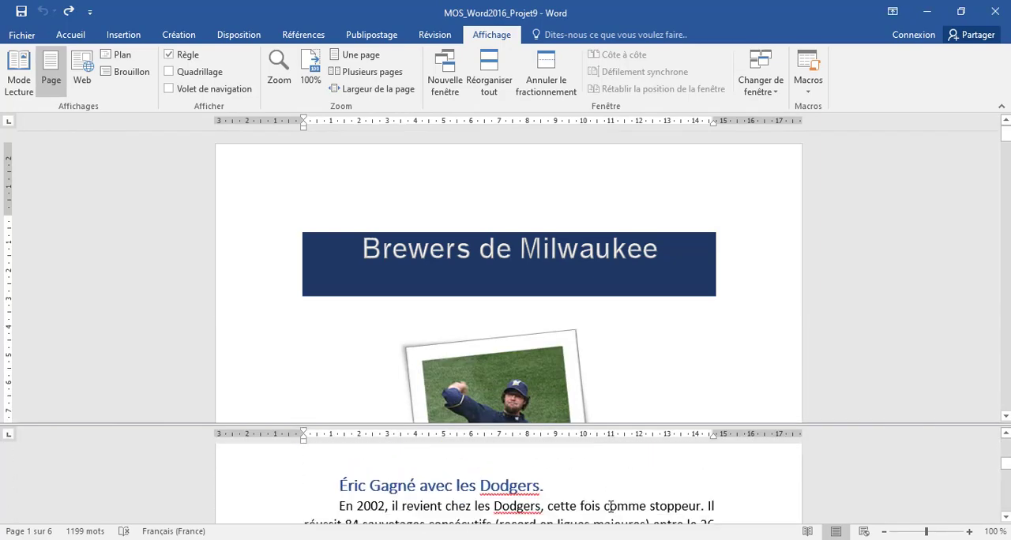
scroll(609, 506, "down", 12)
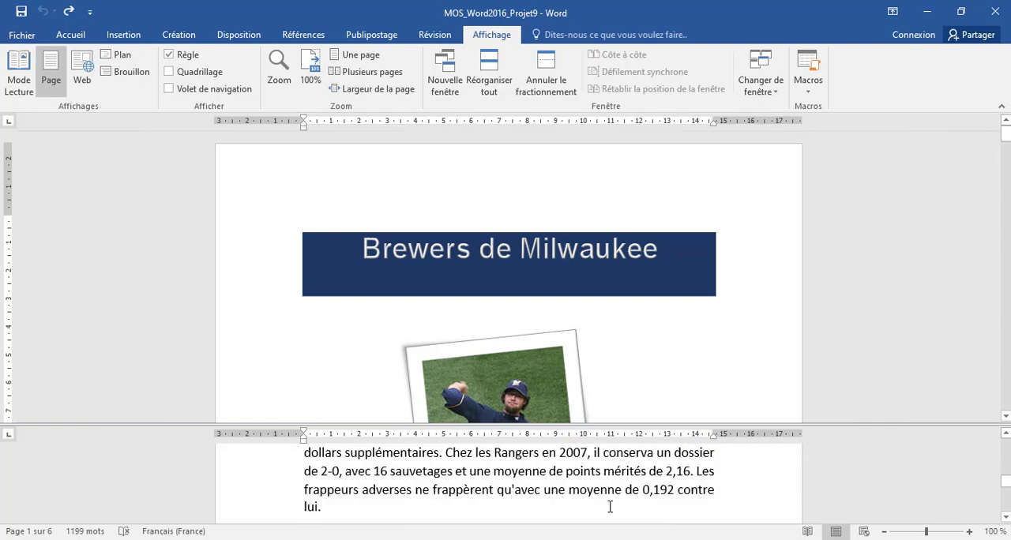
scroll(610, 506, "down", 3)
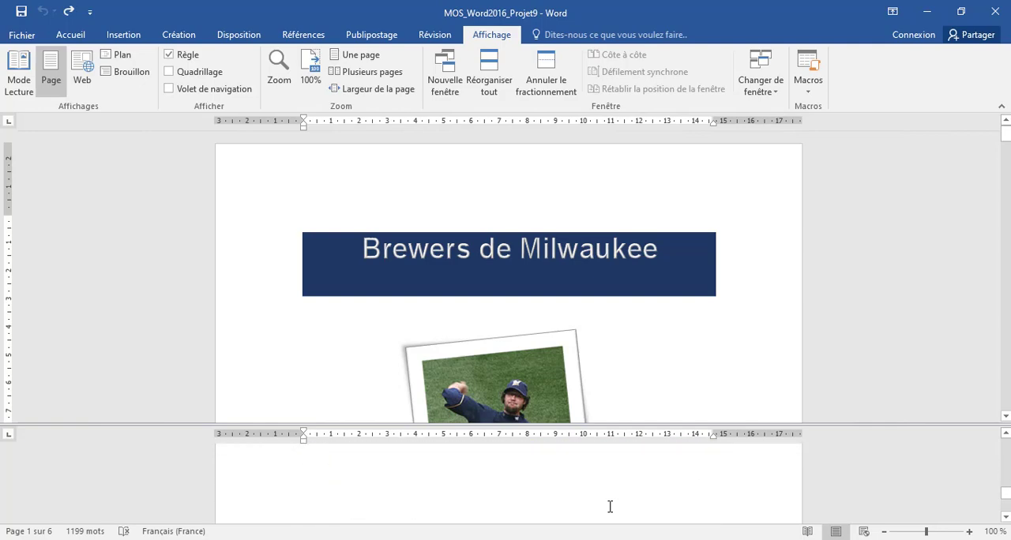
scroll(610, 506, "down", 6)
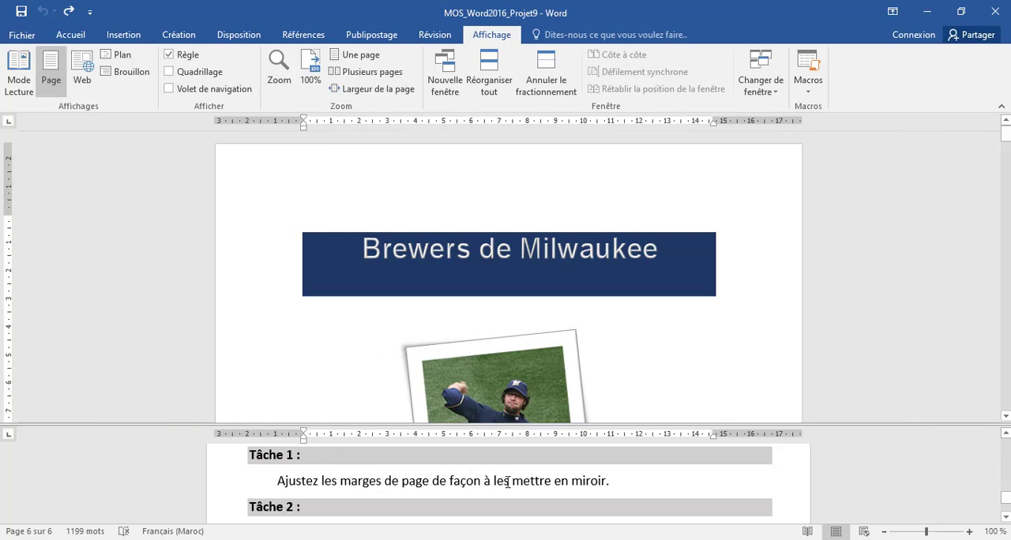
left_click(331, 316)
left_click(234, 35)
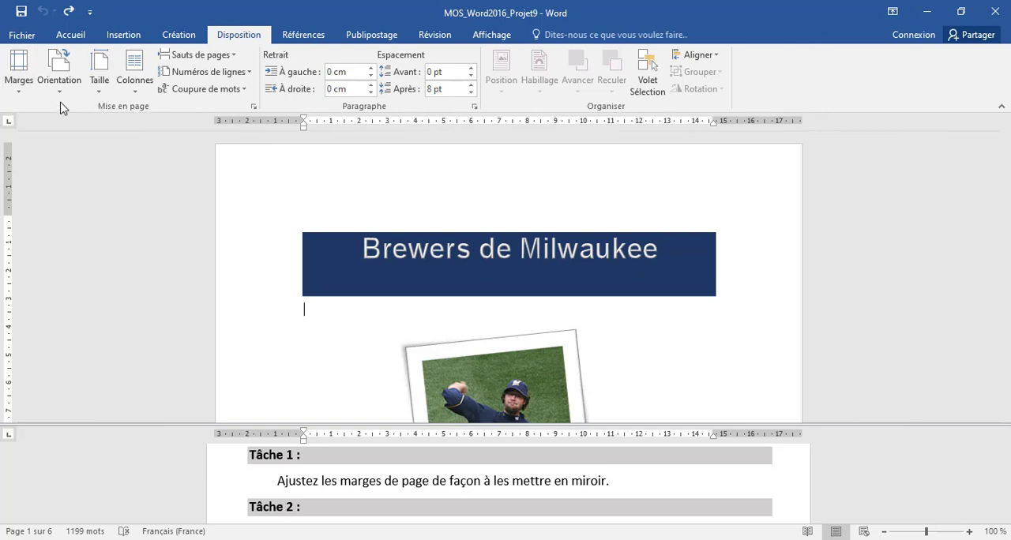
left_click(13, 77)
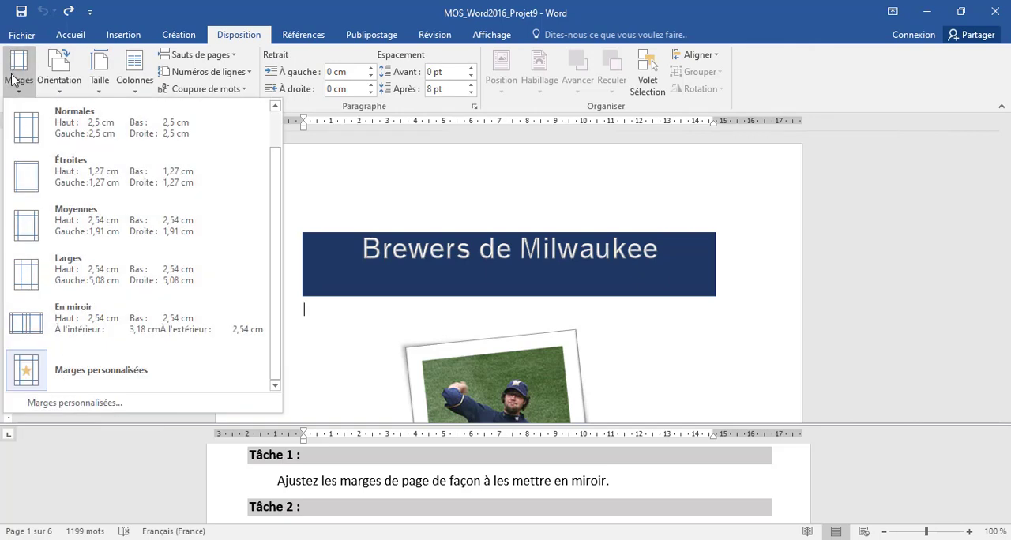
left_click(104, 318)
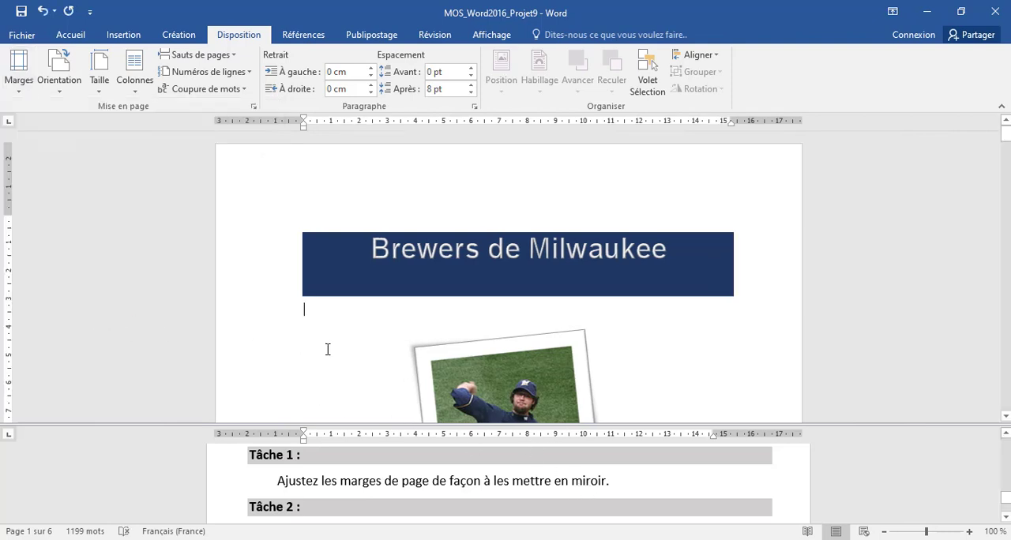
- Insert the built-in "Citation à bandes" text box on the cover page, as Tâche 2 asks
scroll(382, 479, "down", 2)
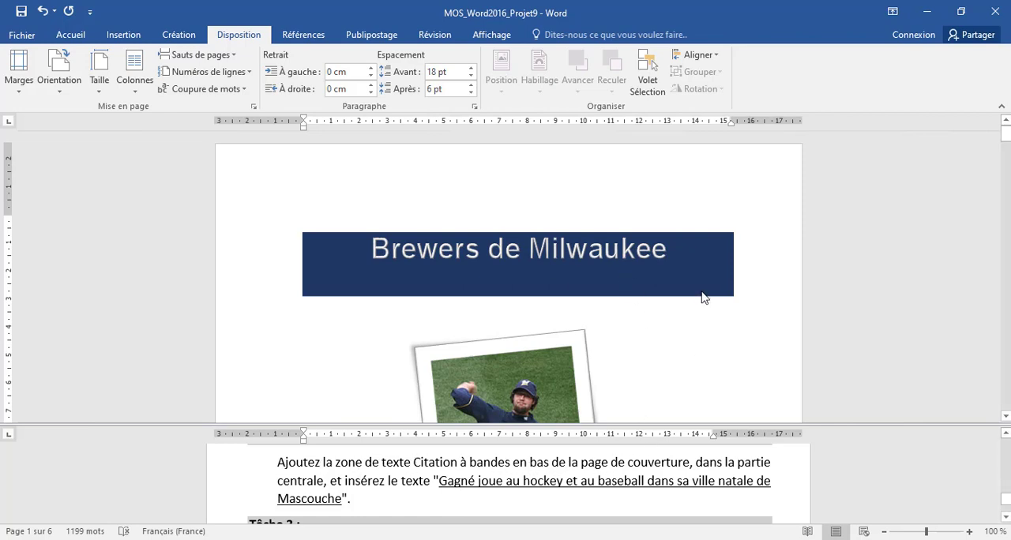
left_click(593, 383)
scroll(588, 379, "down", 5)
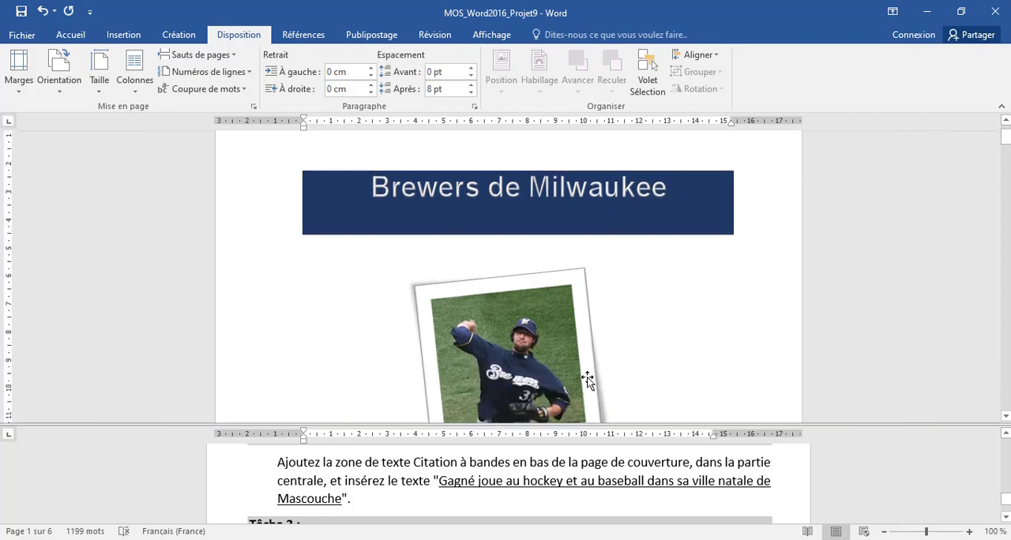
scroll(588, 379, "down", 2)
left_click(513, 361)
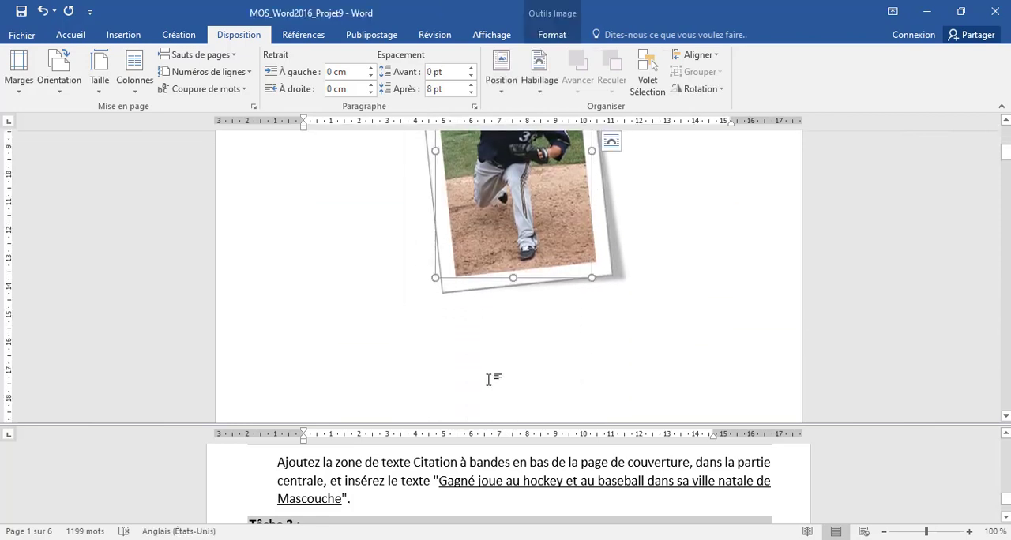
left_click(486, 381)
left_click(632, 292)
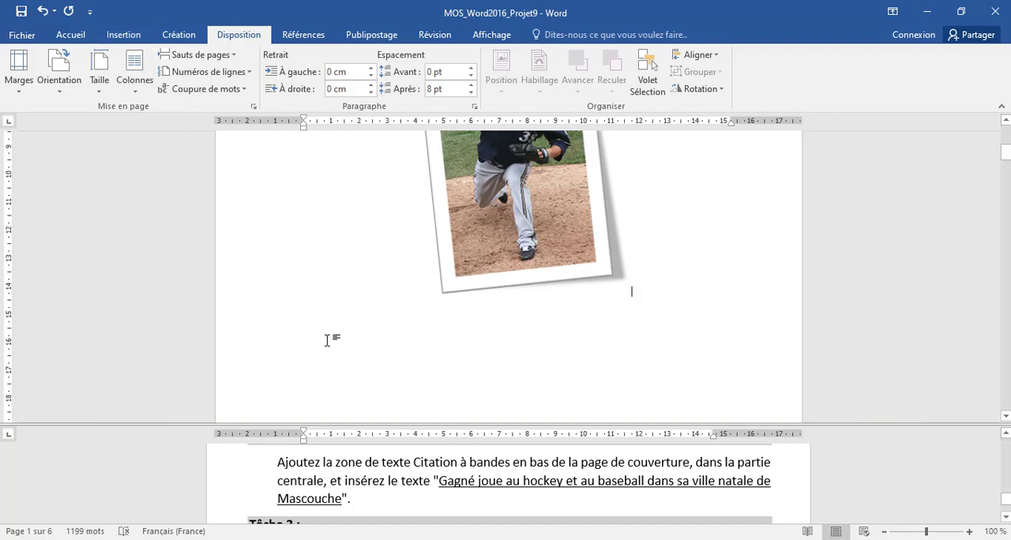
left_click(129, 35)
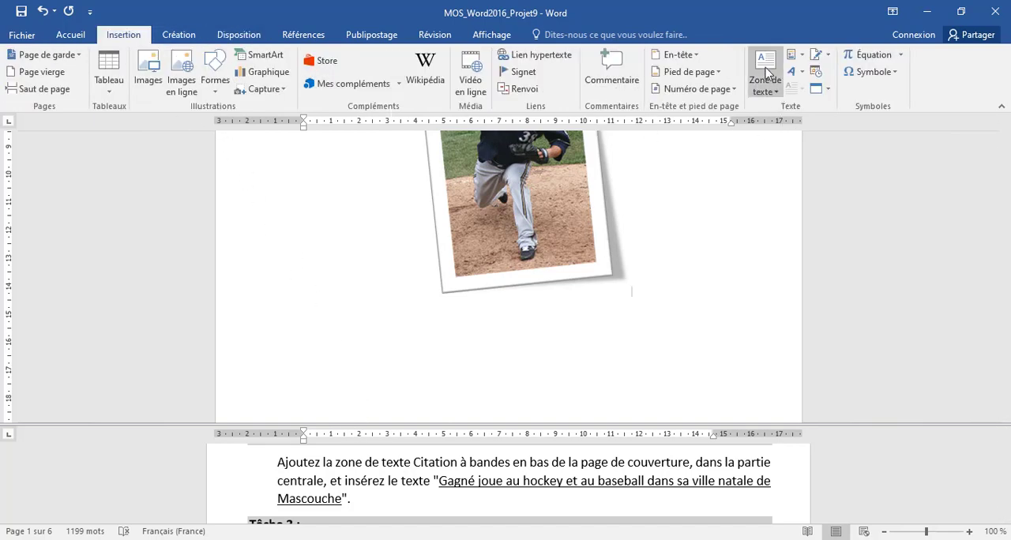
left_click(775, 91)
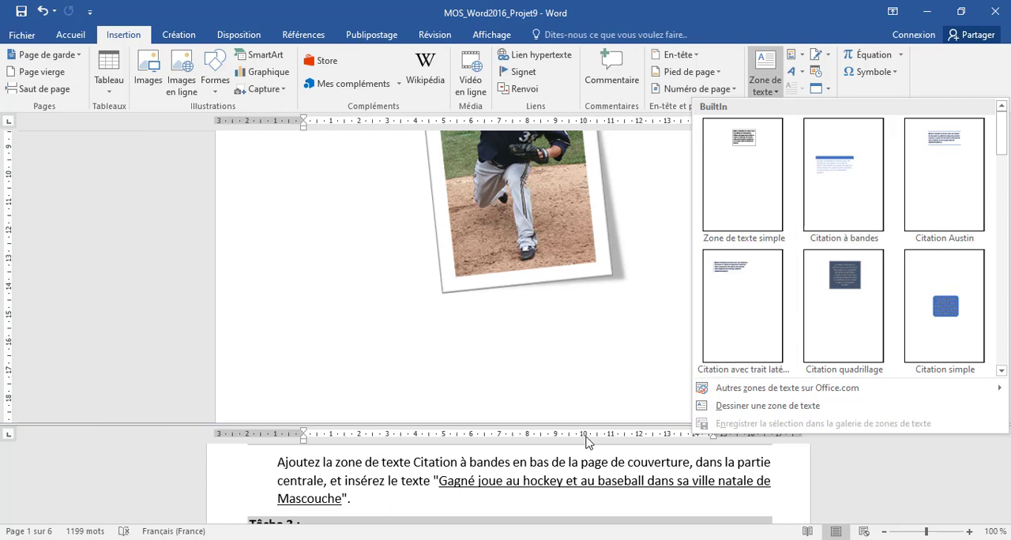
left_click(845, 170)
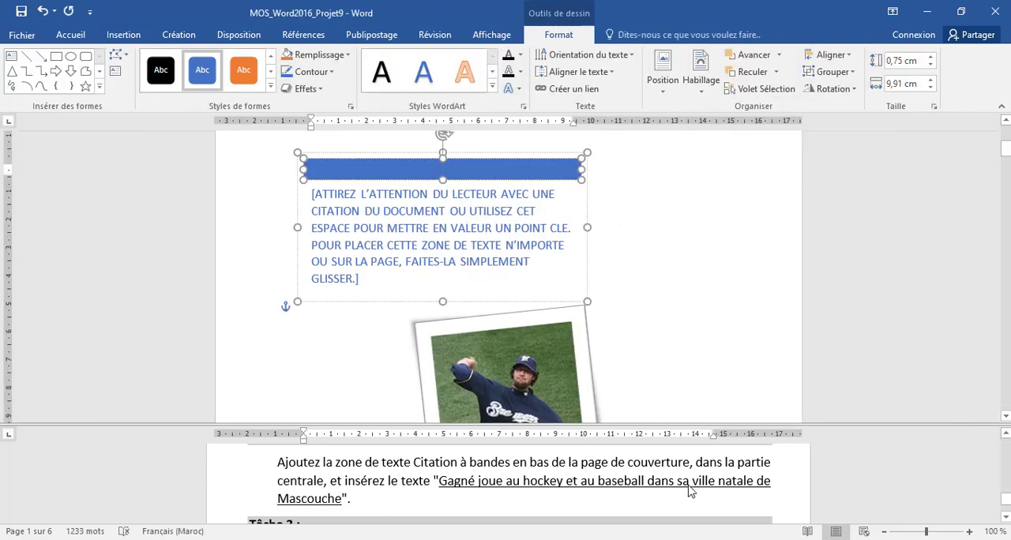
- Replace the quote box's placeholder with "Gagné joue au hockey et au baseball dans sa ville natale de Mascouche", copied from Tâche 2 and pasted as text only
left_click(440, 490)
left_click_drag(438, 480, 343, 498)
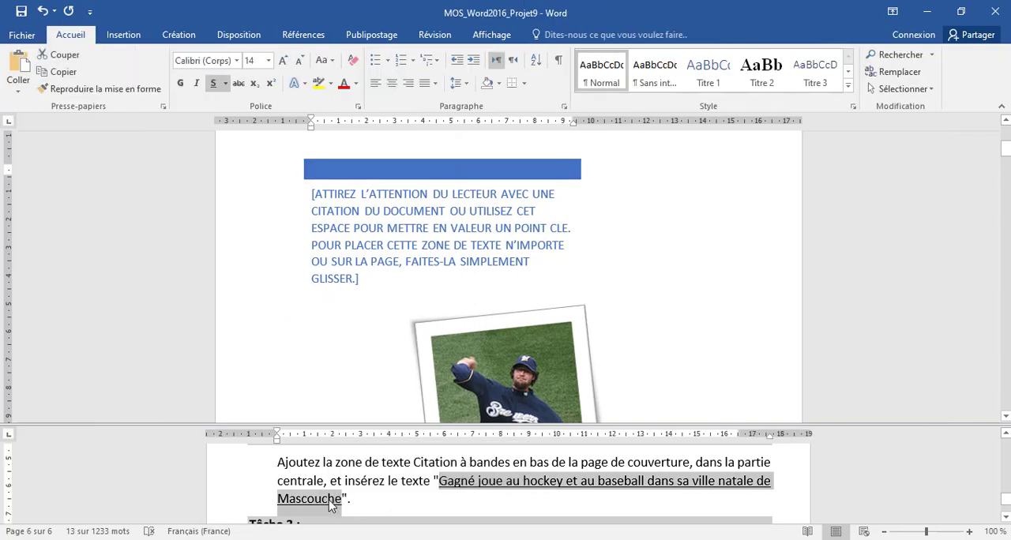
right_click(330, 500)
left_click(360, 322)
left_click(360, 278)
left_click(364, 276)
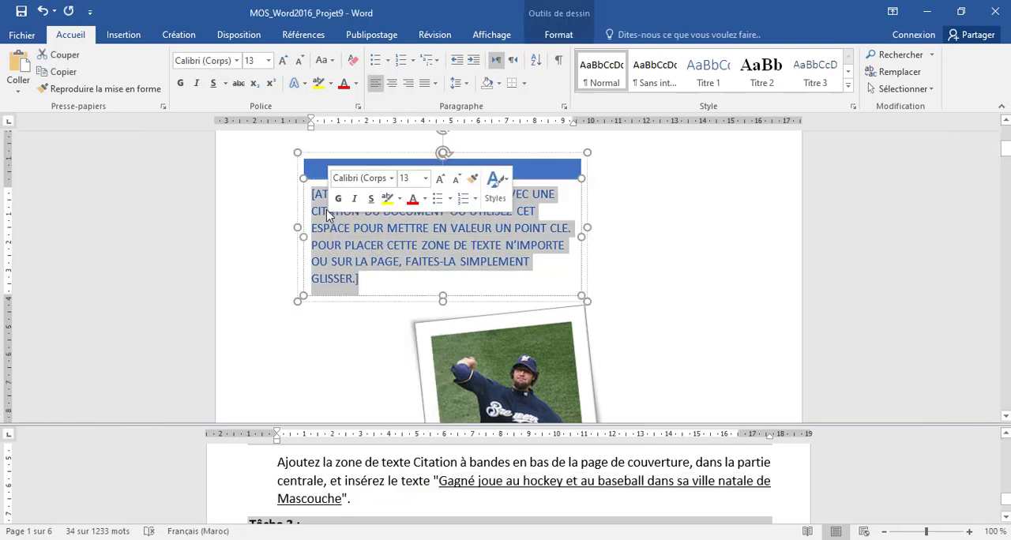
right_click(338, 234)
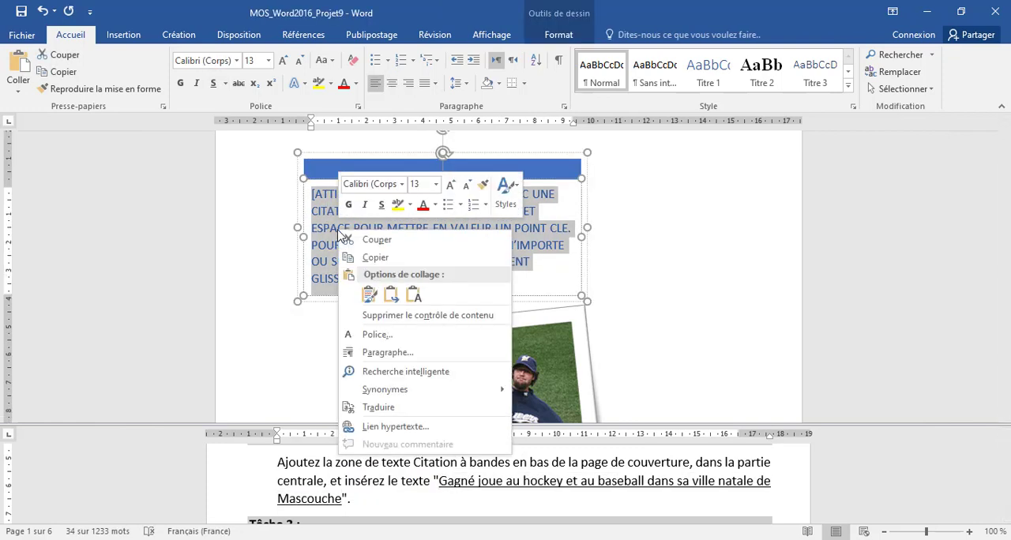
left_click(414, 294)
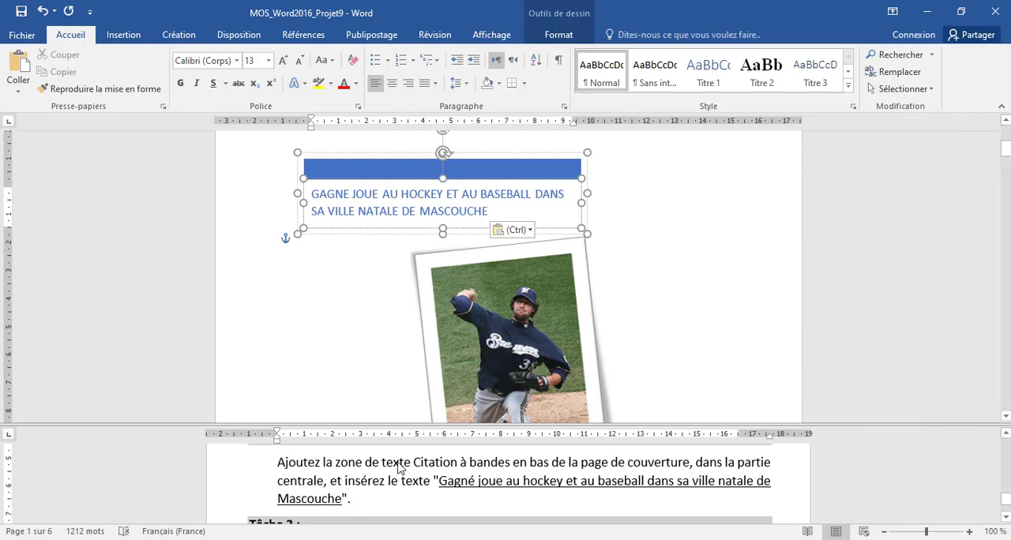
- Position the whole quote text box at the bottom centre of the cover page with text wrapping
left_click(381, 239)
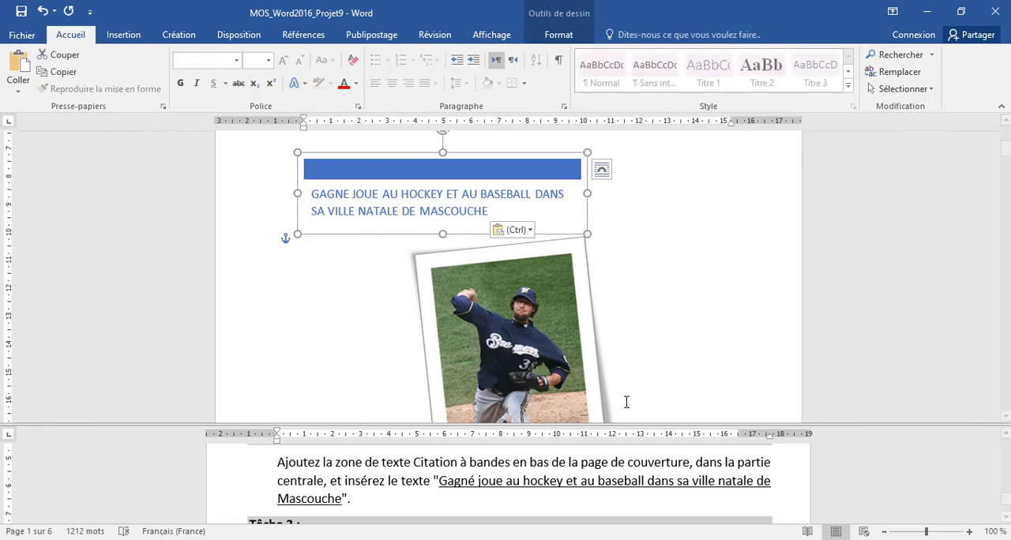
scroll(626, 402, "down", 10)
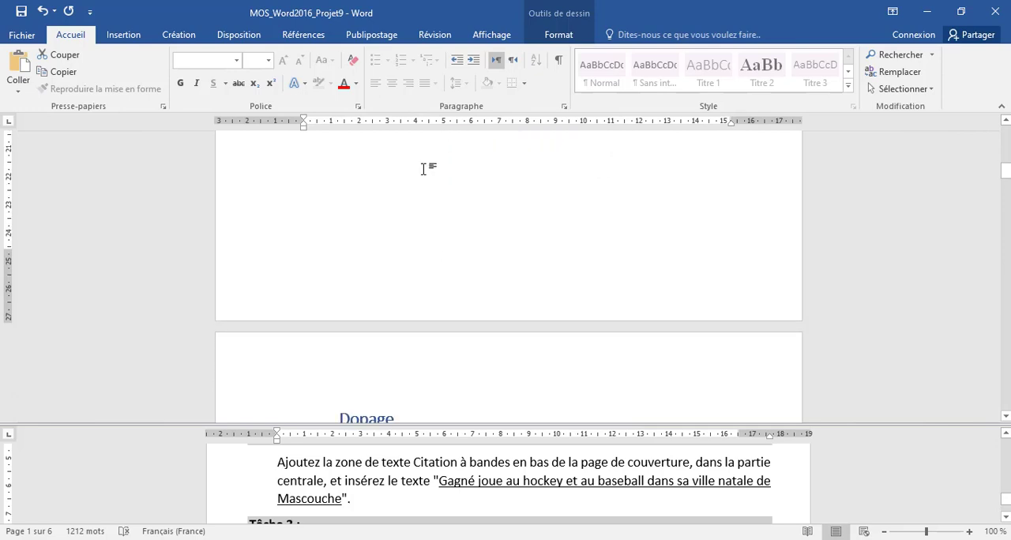
scroll(506, 234, "up", 9)
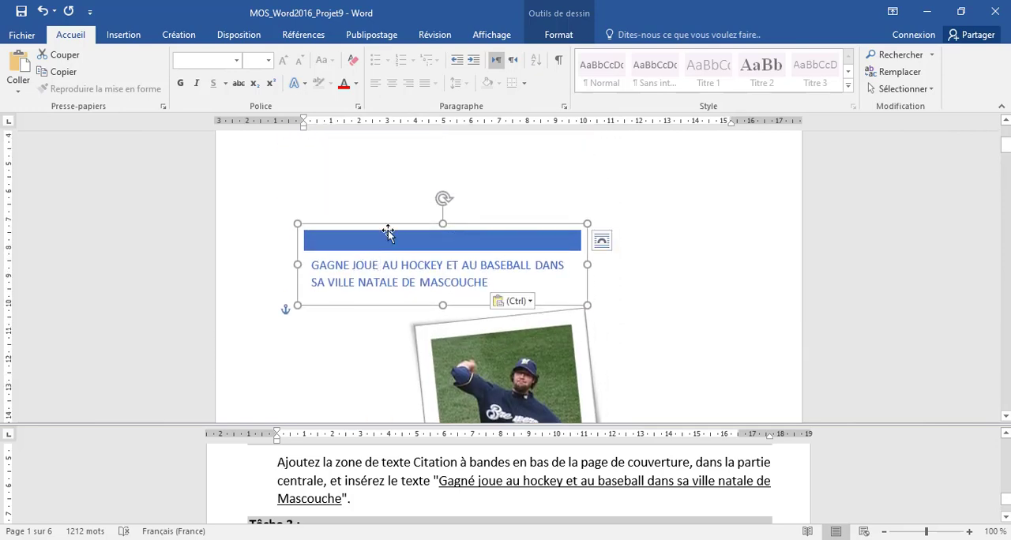
left_click(558, 35)
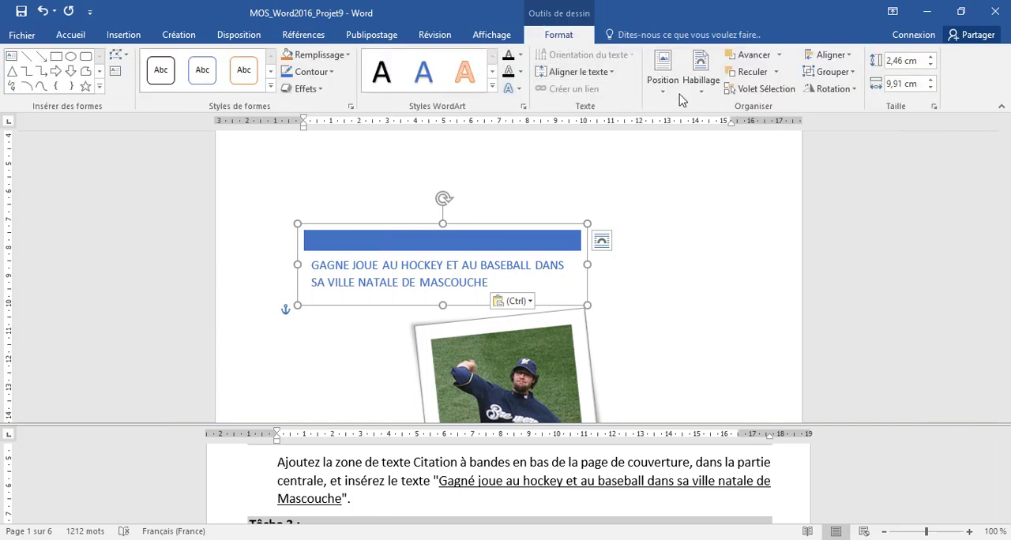
left_click(663, 68)
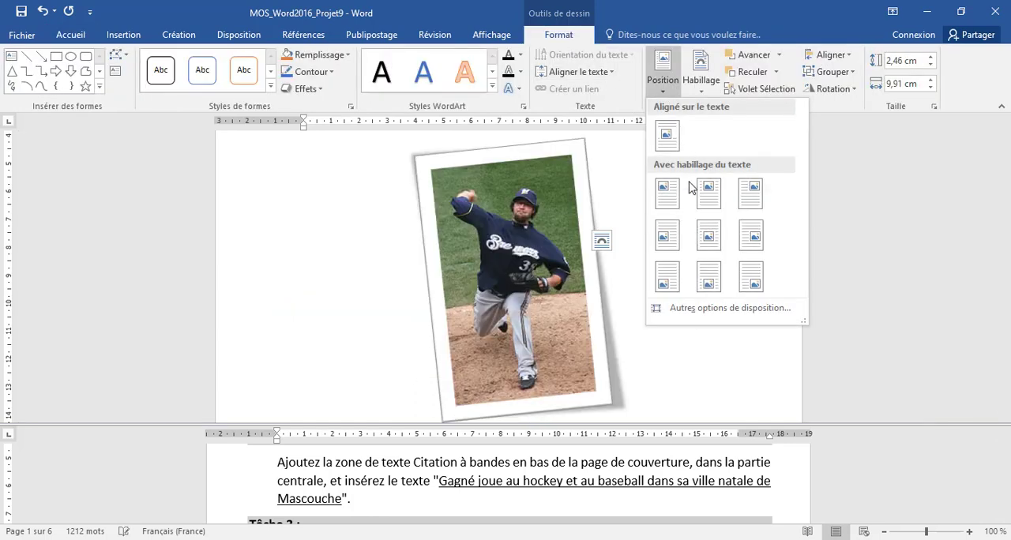
left_click(708, 277)
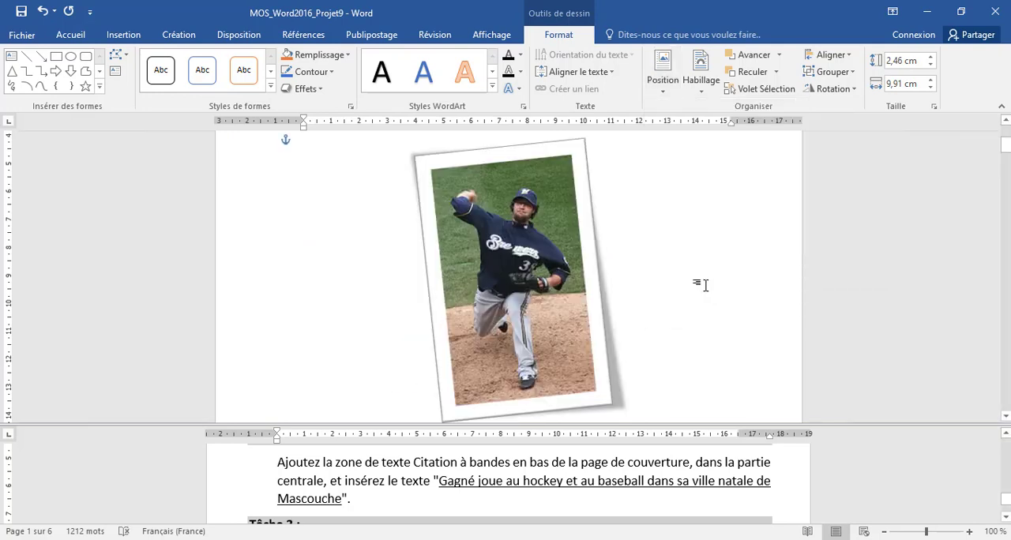
scroll(695, 282, "down", 5)
scroll(679, 253, "down", 5)
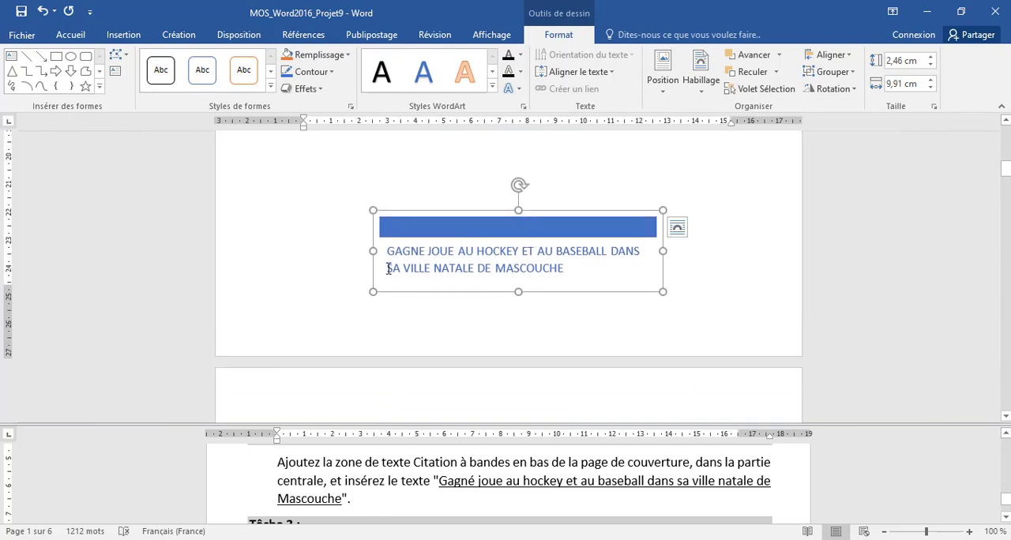
- Update the entire table of contents ("Mettre à jour toute la table") below the Conclusion heading, as Tâche 3 asks
left_click(399, 466)
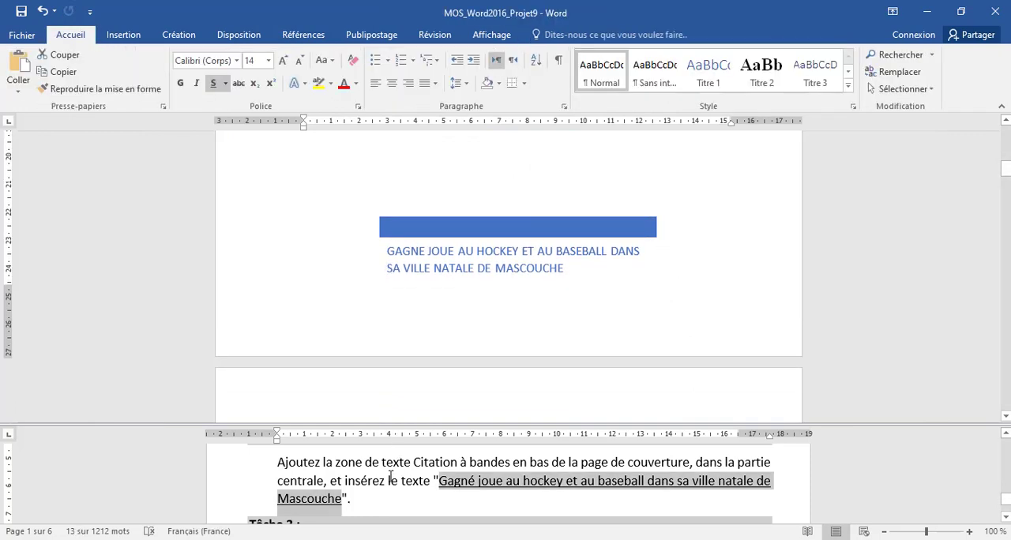
scroll(389, 477, "down", 2)
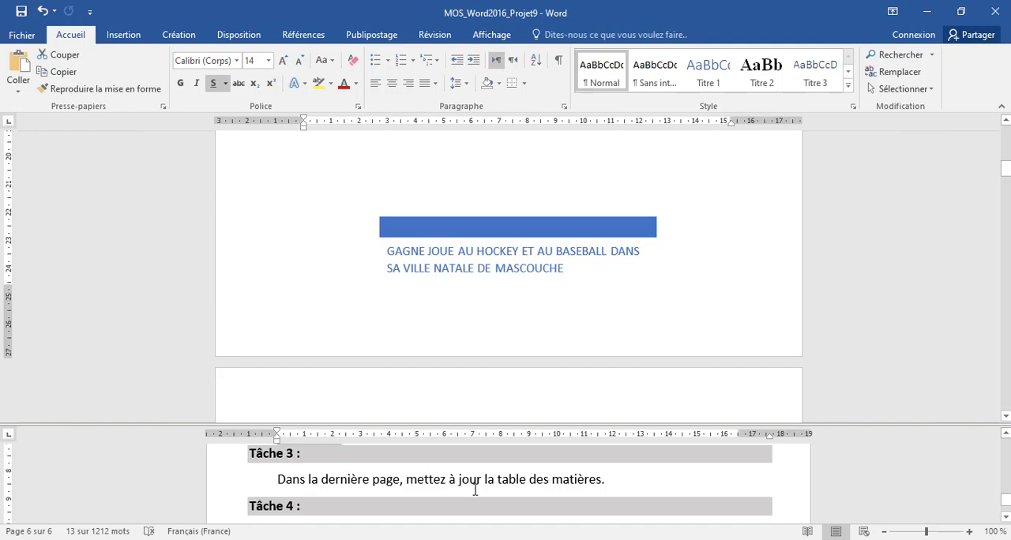
left_click(707, 273)
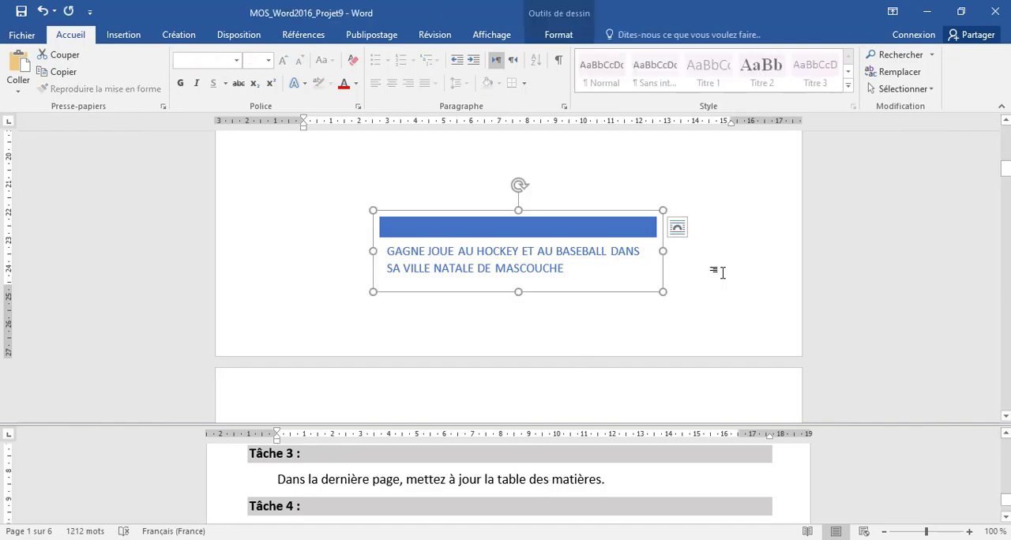
left_click(723, 273)
scroll(722, 274, "down", 15)
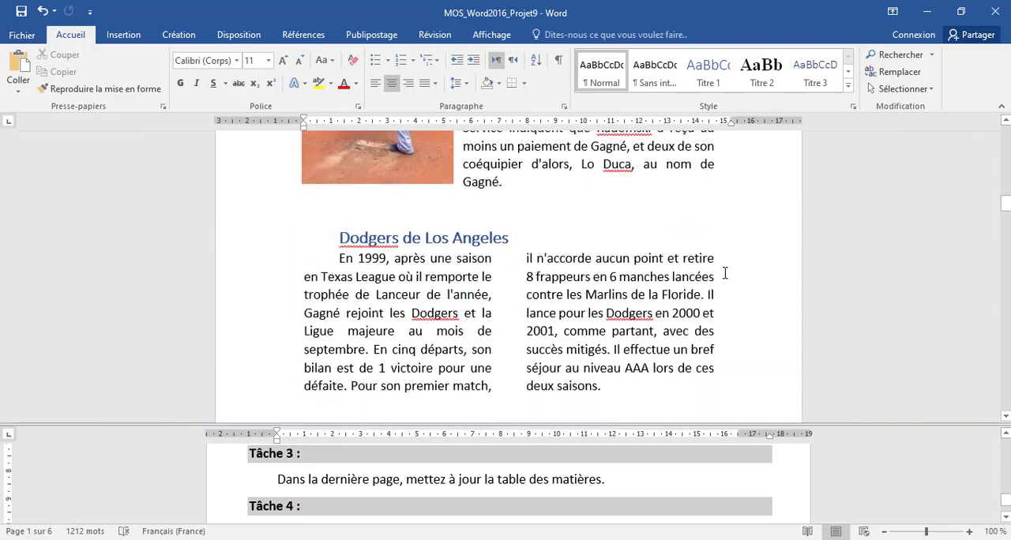
scroll(724, 274, "down", 20)
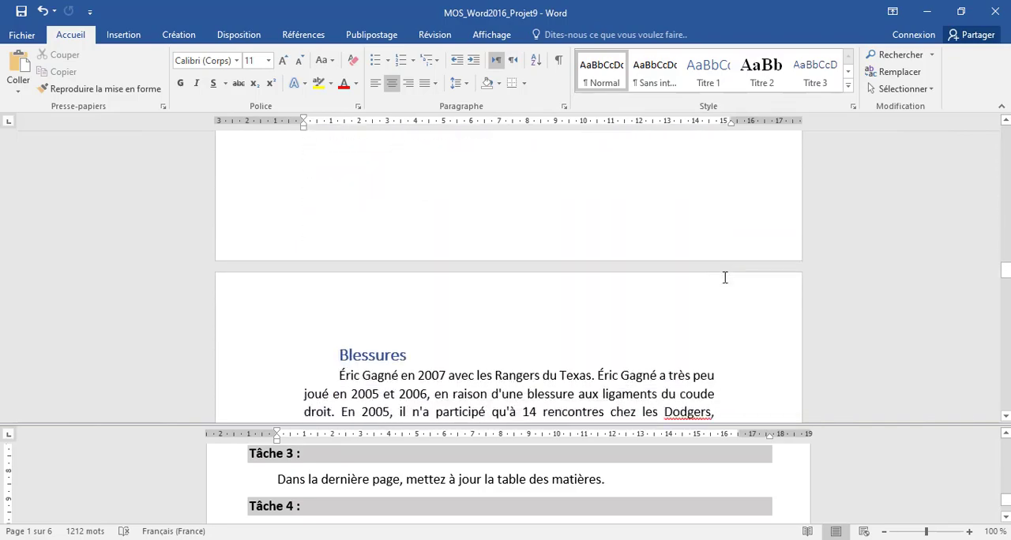
scroll(724, 277, "down", 20)
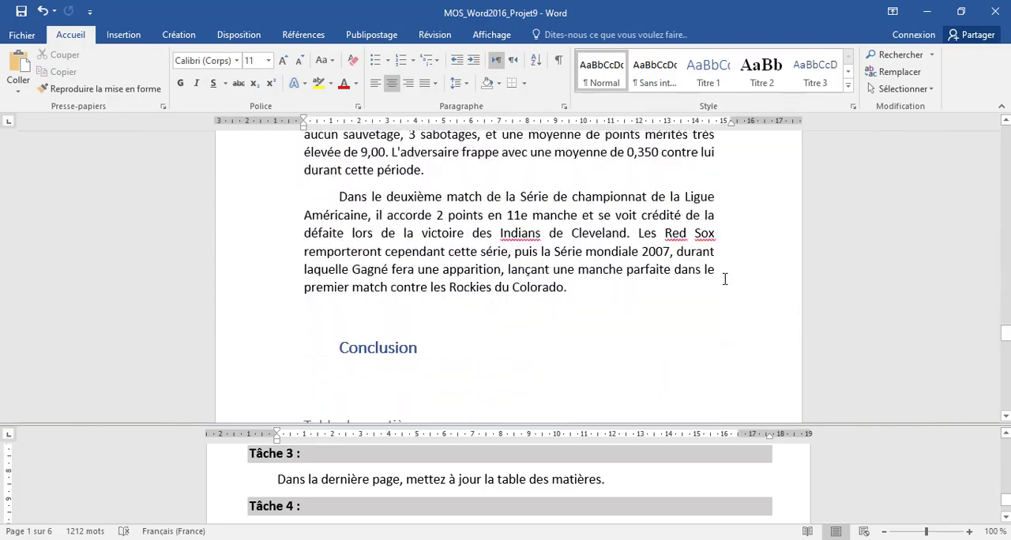
scroll(724, 280, "down", 5)
scroll(555, 273, "up", 1)
left_click(353, 222)
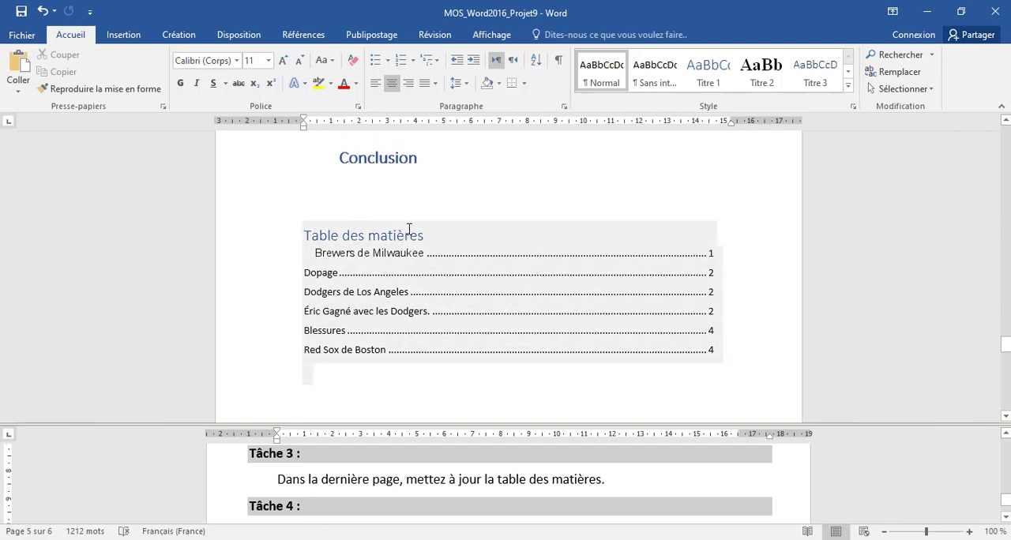
left_click(387, 234)
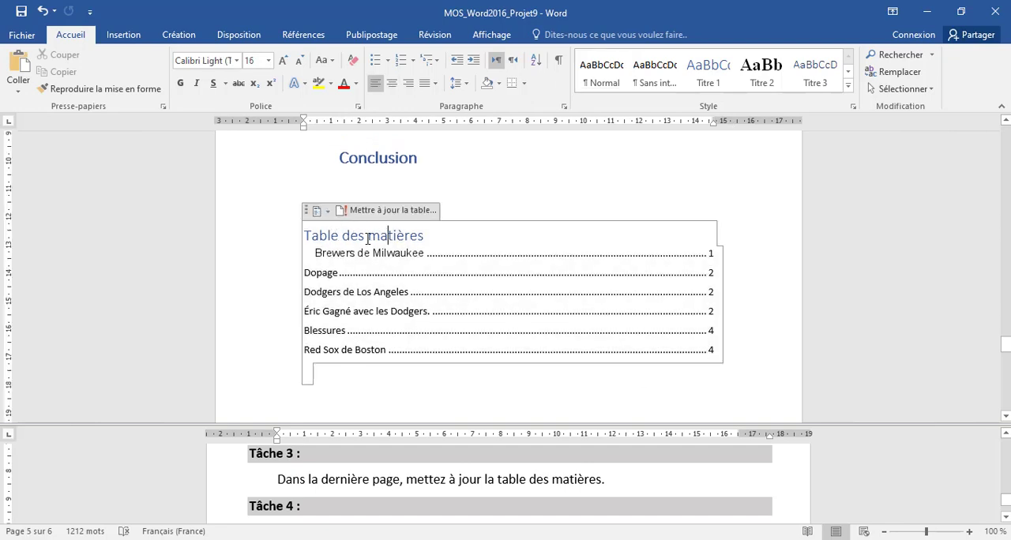
left_click(360, 211)
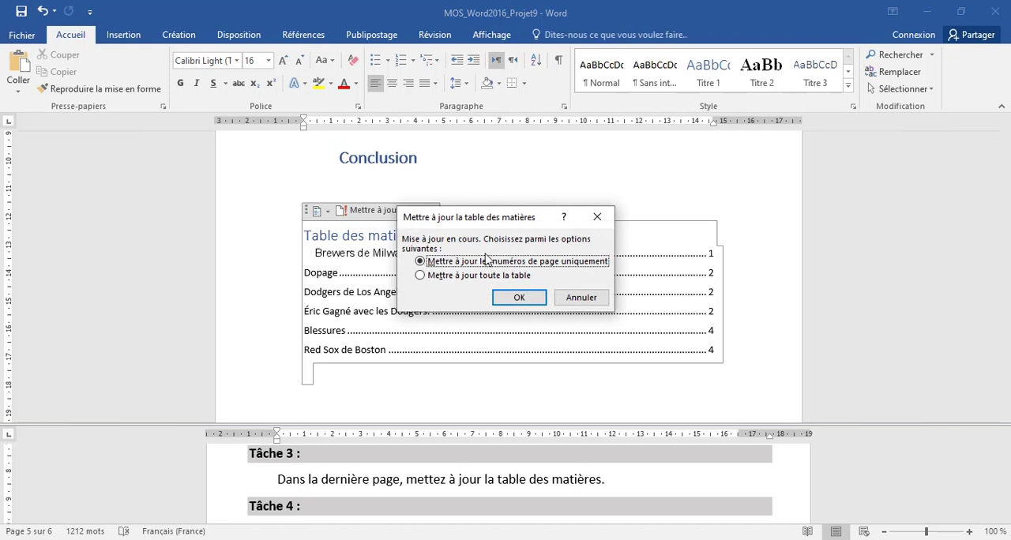
left_click(424, 278)
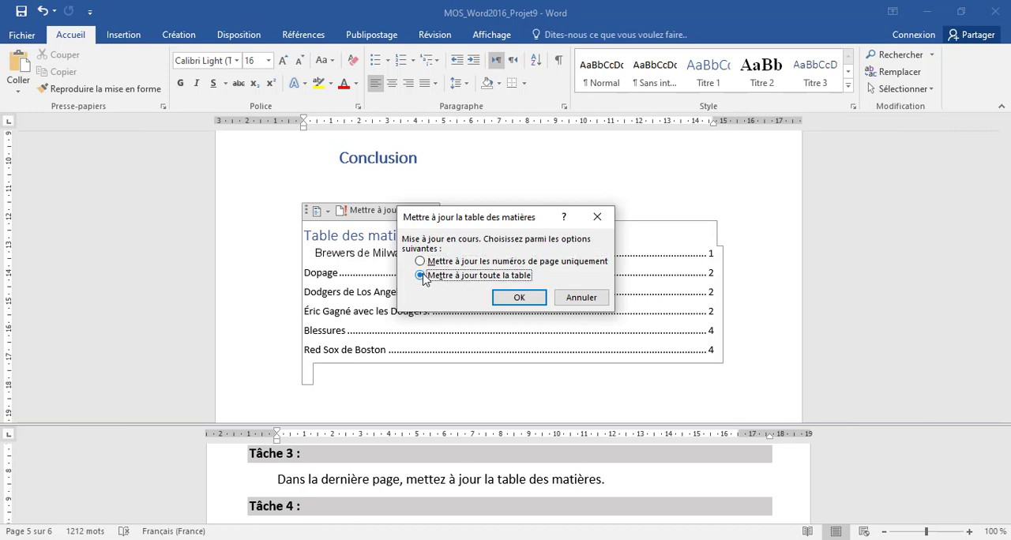
left_click(505, 301)
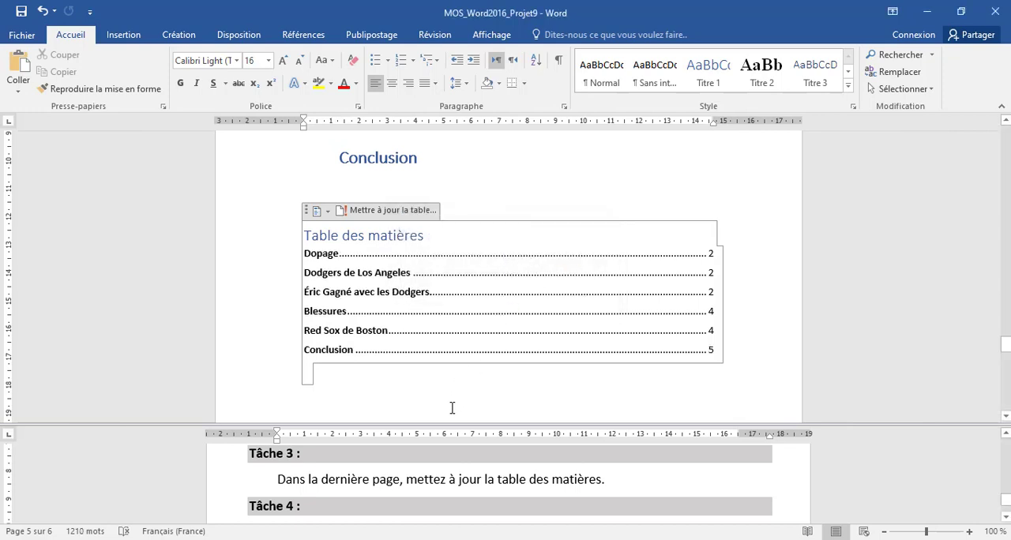
- Insert the text of the file Conclusion from the objets_des_projets folder under the "Conclusion" heading, as Tâche 4 asks
left_click(458, 482)
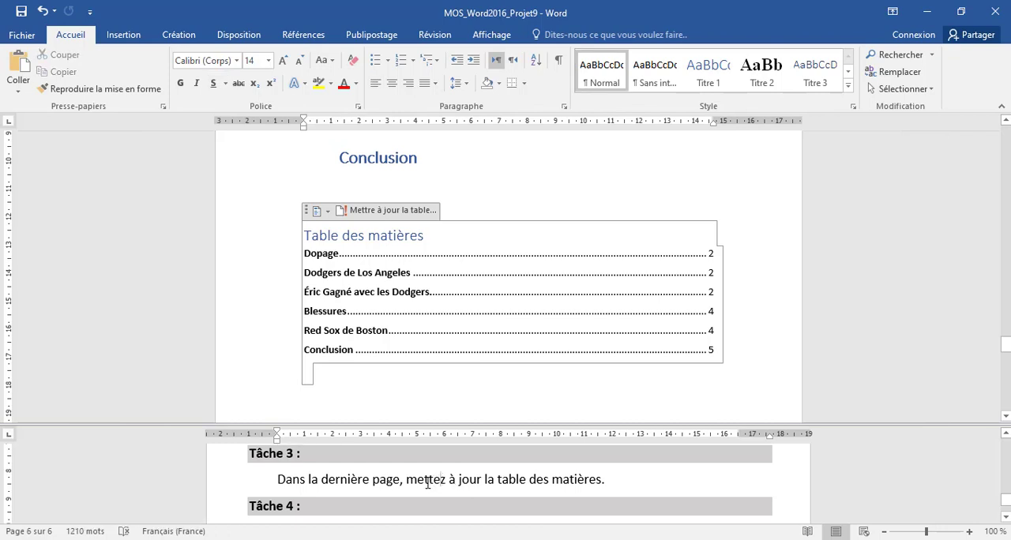
scroll(427, 482, "down", 3)
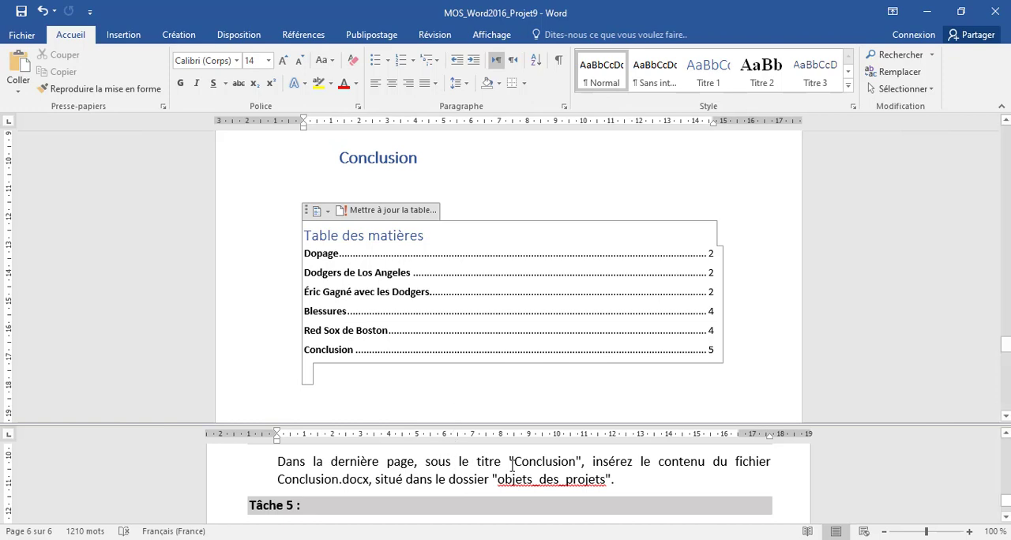
left_click(388, 235)
left_click(351, 176)
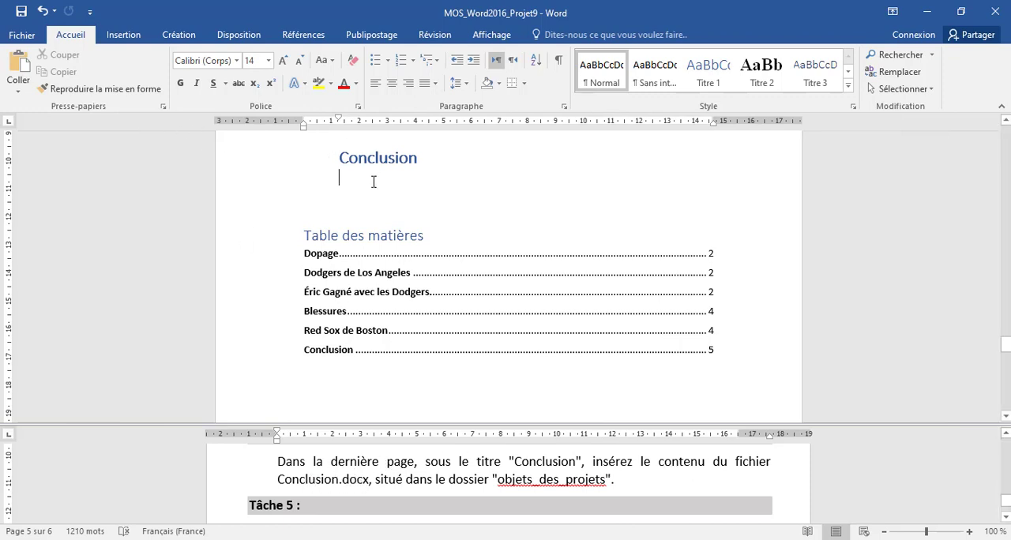
left_click(124, 37)
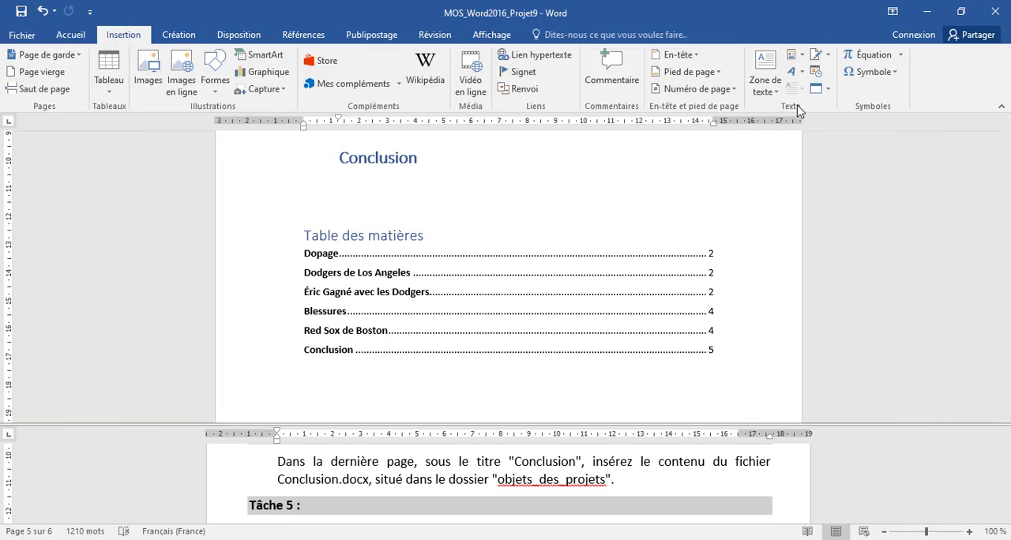
left_click(828, 91)
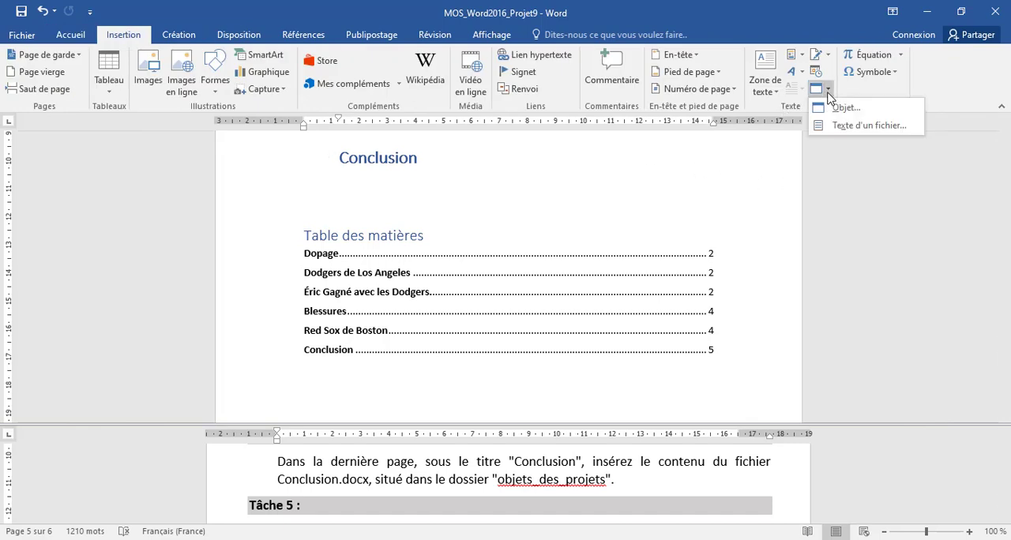
left_click(843, 125)
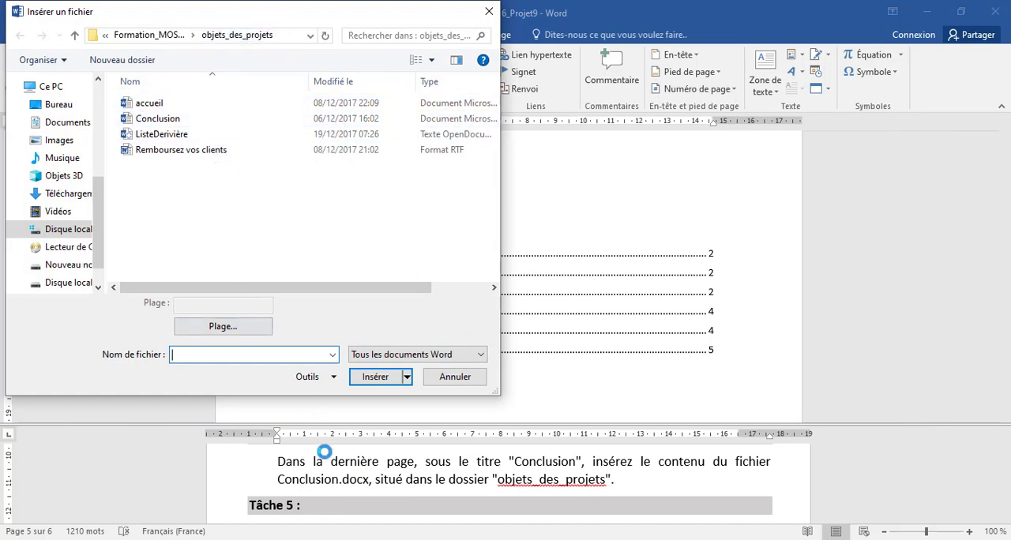
left_click(168, 120)
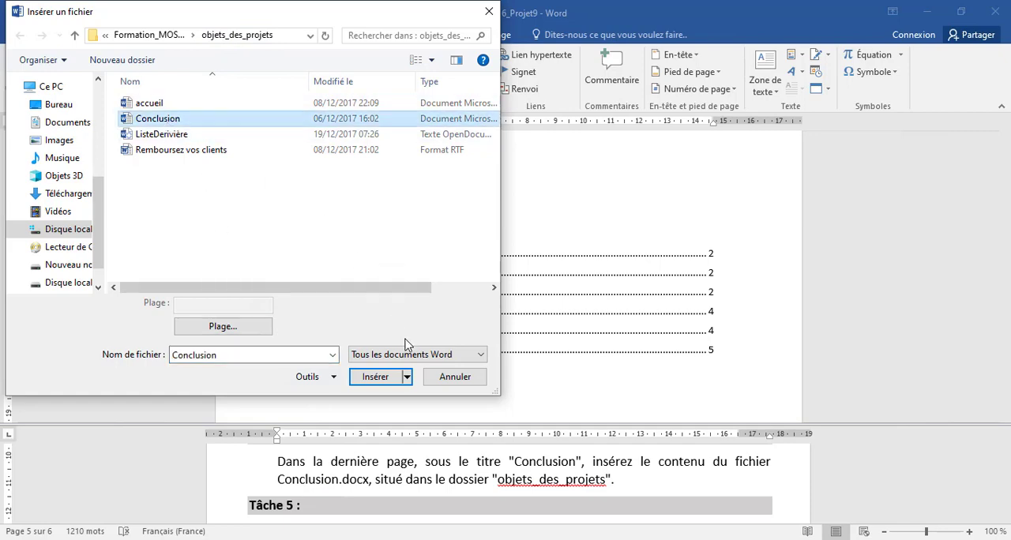
left_click(382, 379)
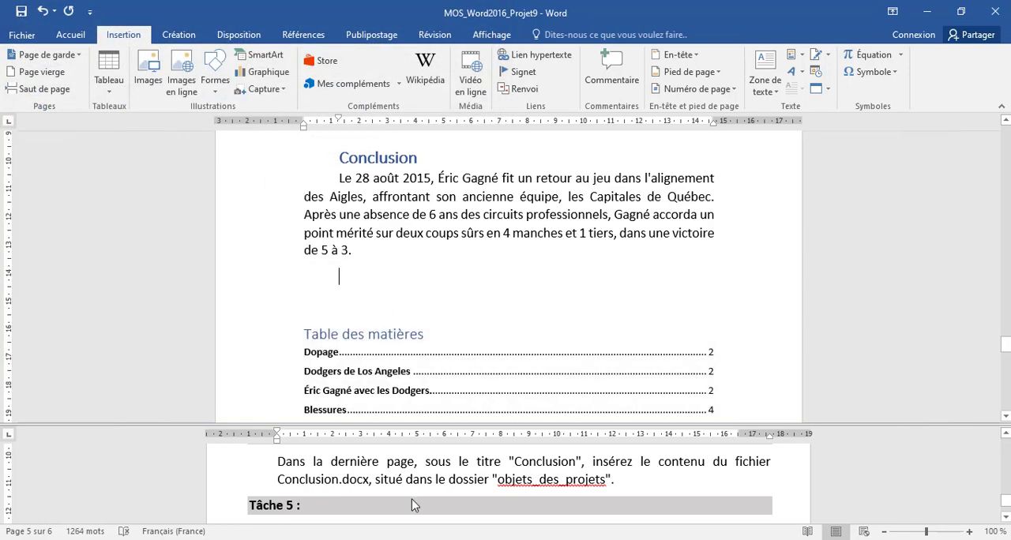
- Save the document and run the Document Inspector on it with all the content checks left selected, as Tâche 5 asks
scroll(363, 490, "down", 1)
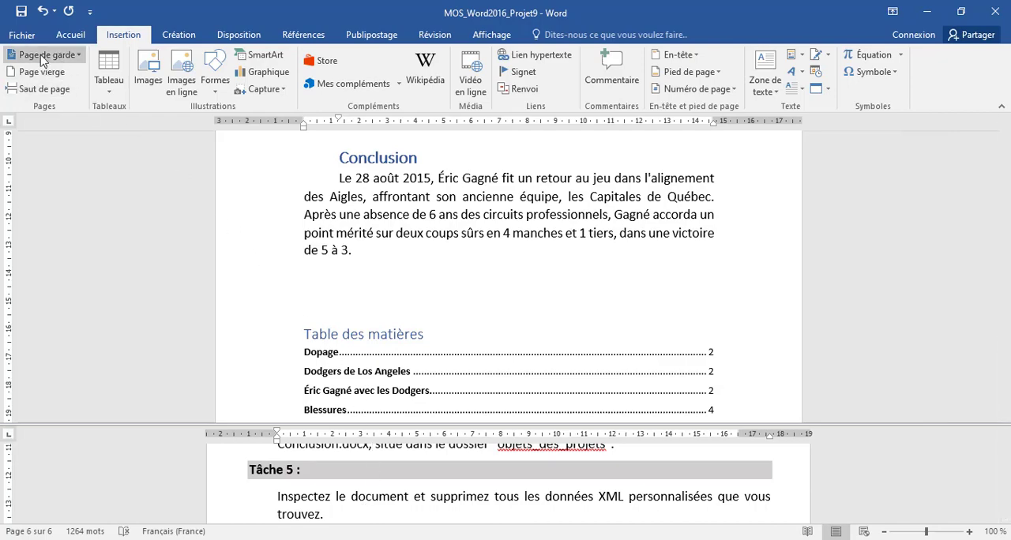
left_click(21, 34)
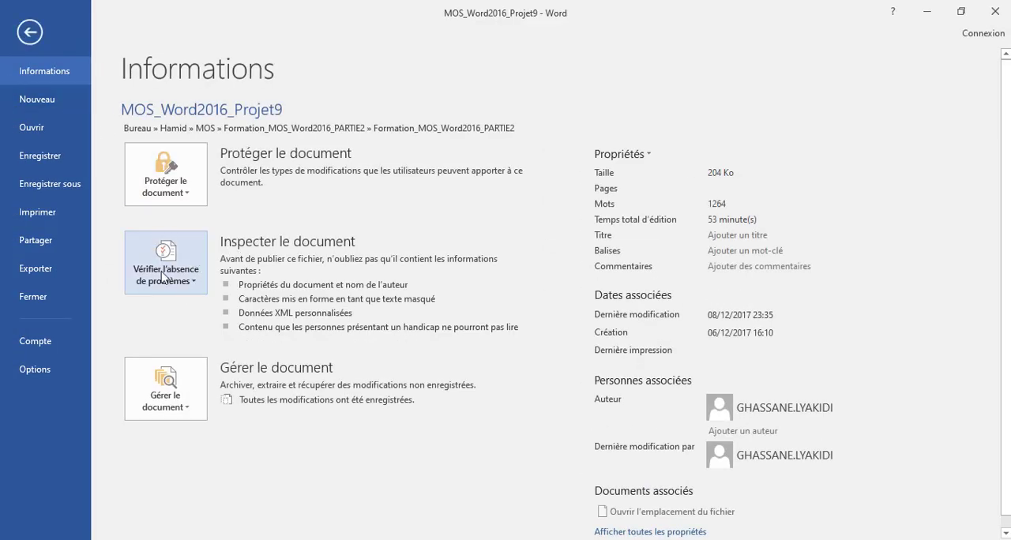
left_click(188, 280)
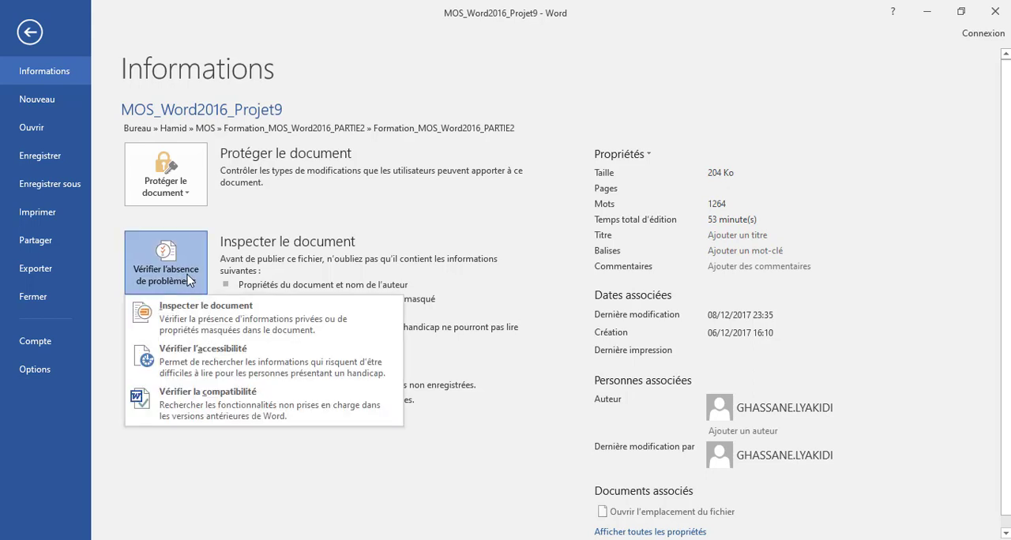
left_click(170, 322)
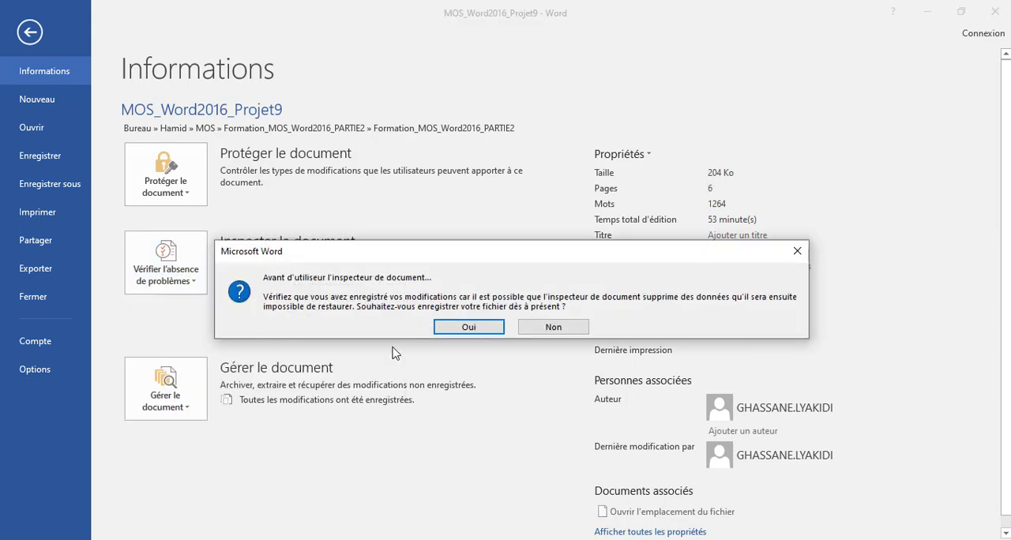
left_click(463, 331)
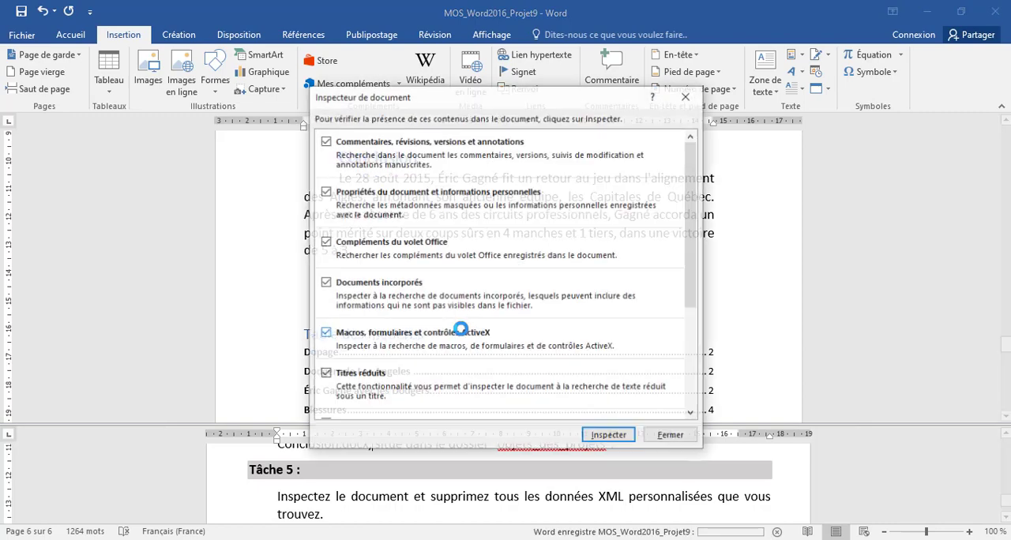
left_click(608, 439)
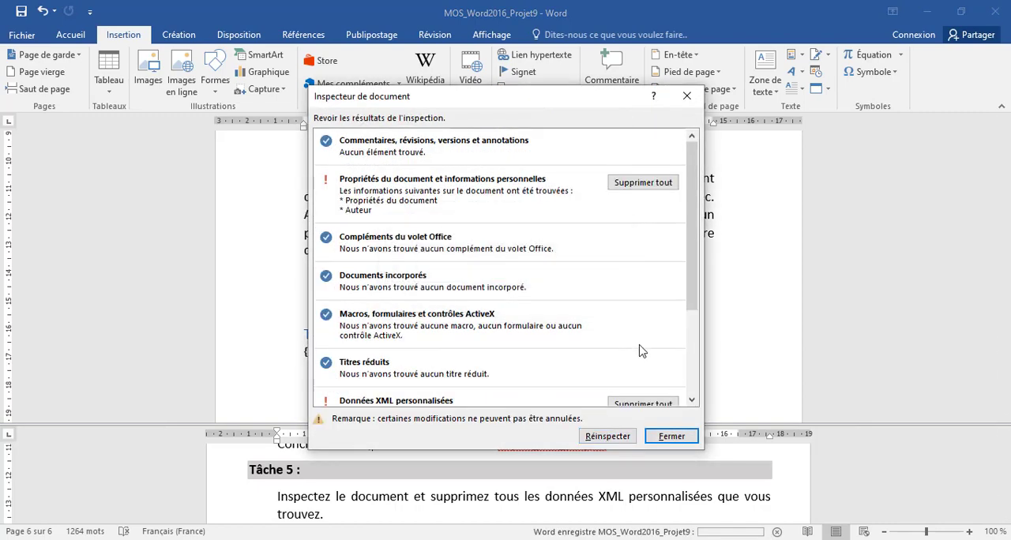
- Remove all custom XML data ("Données XML personnalisées") from the inspection results and close the Document Inspector
left_click_drag(692, 273, 691, 336)
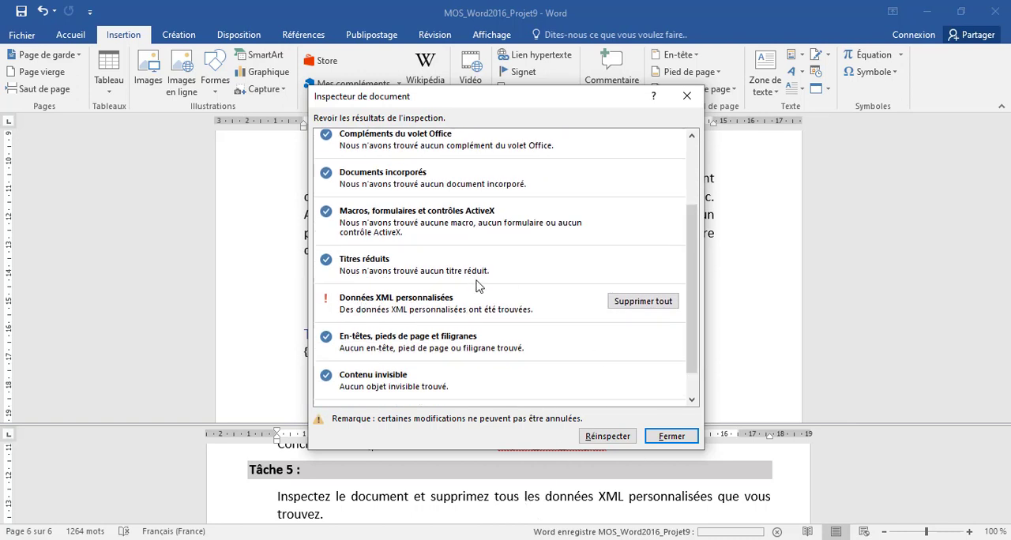
left_click(624, 301)
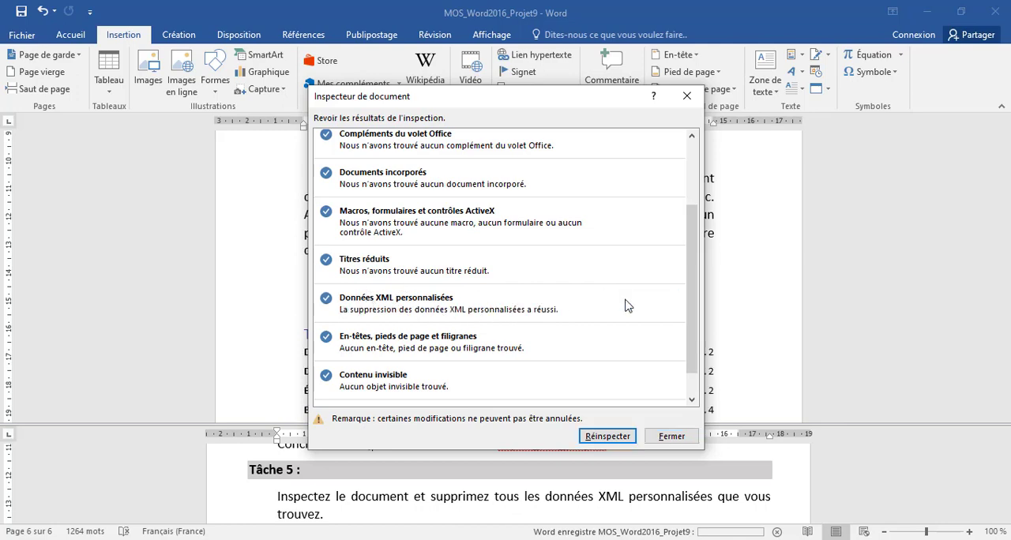
left_click(671, 436)
scroll(554, 492, "down", 1)
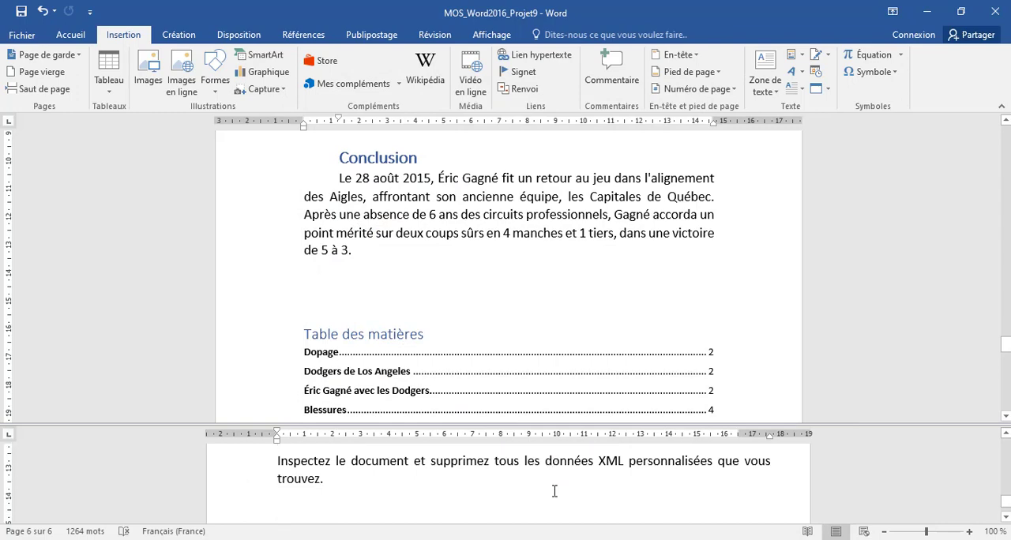